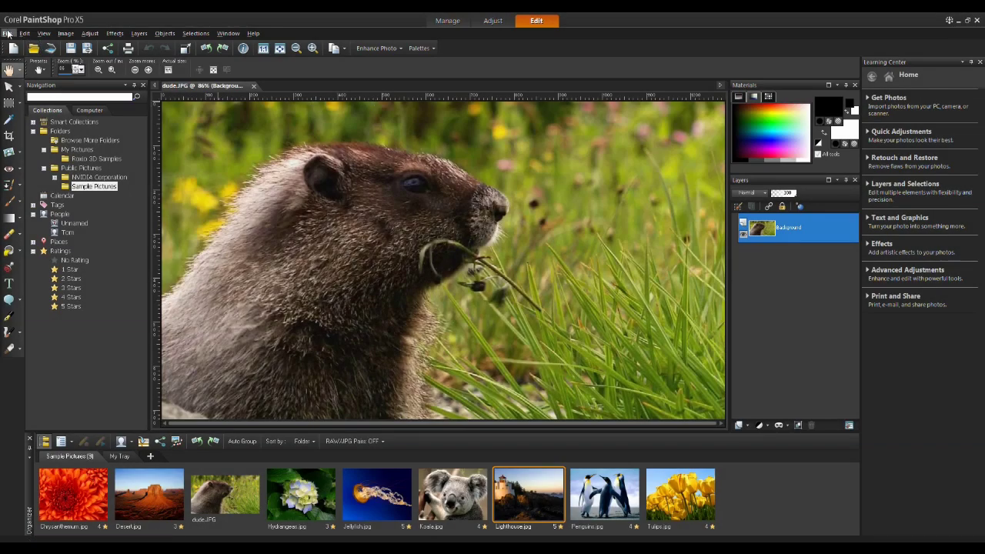
Start recording a new script from the File > Script menu.
{"action": "left_click", "coordinate": [7, 33]}
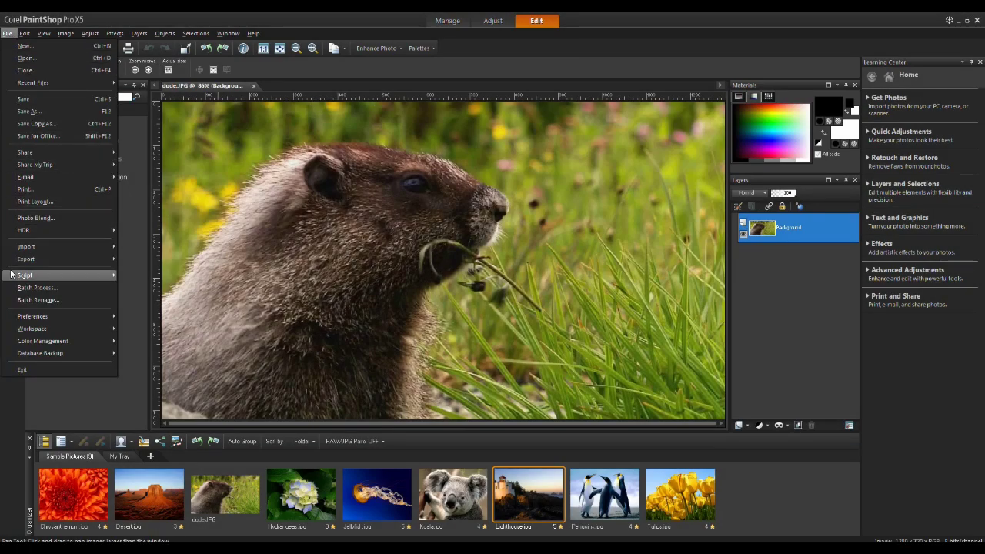
{"action": "mouse_move", "coordinate": [11, 275]}
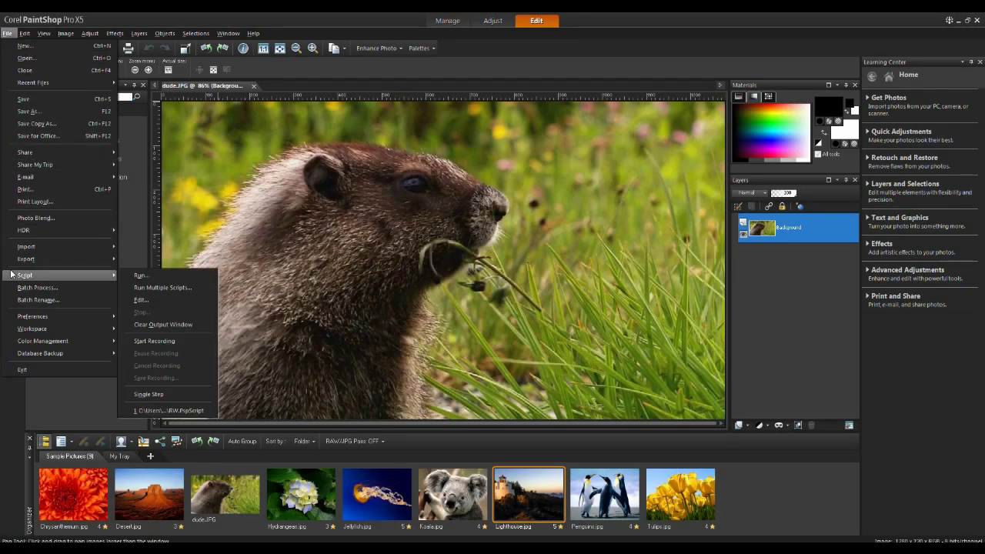
{"action": "left_click", "coordinate": [160, 342]}
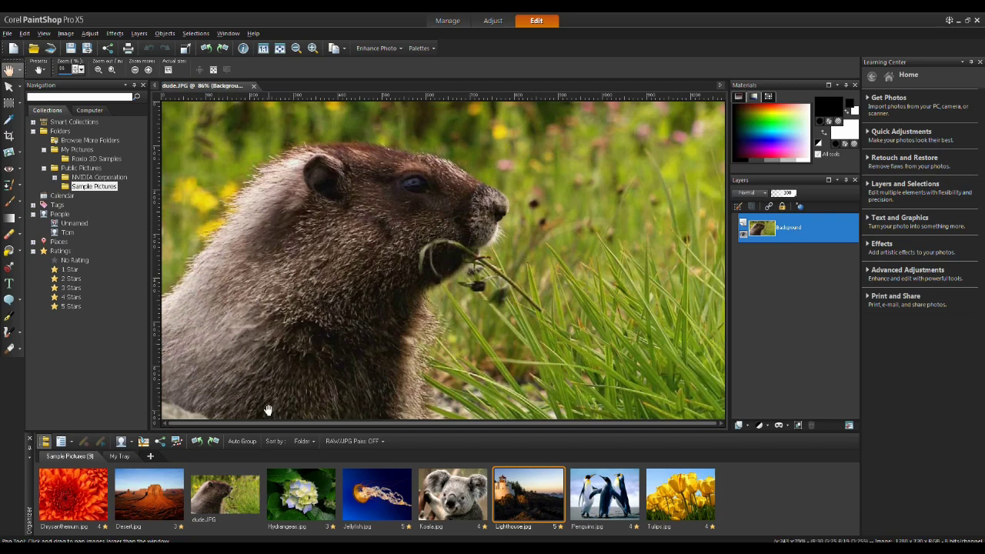
Bring up the Visible Watermark dialog for dude.JPG via Image > Watermarking.
{"action": "left_click", "coordinate": [65, 33]}
{"action": "mouse_move", "coordinate": [125, 355]}
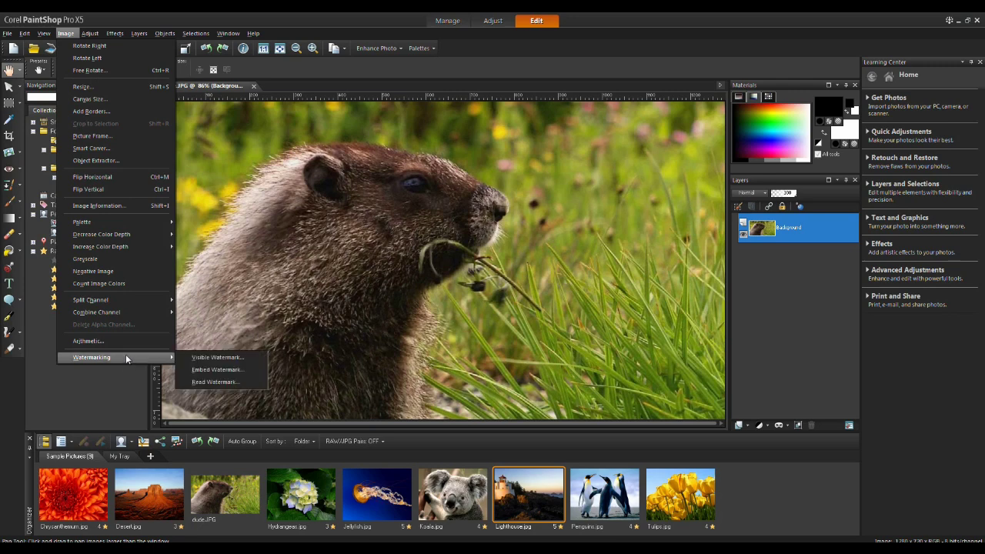
{"action": "left_click", "coordinate": [203, 359]}
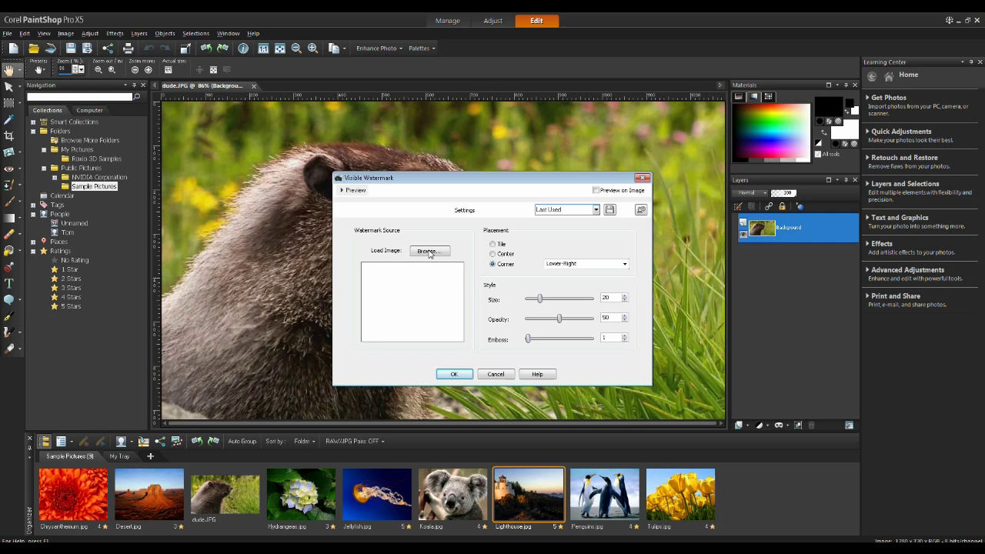
Load RW.png as the watermark image.
{"action": "left_click", "coordinate": [439, 252]}
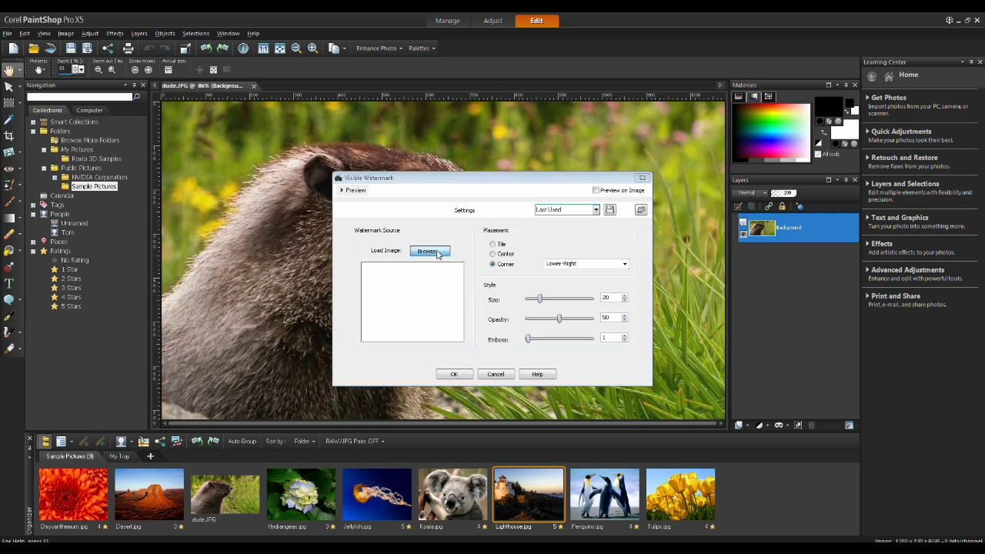
{"action": "left_click", "coordinate": [440, 220]}
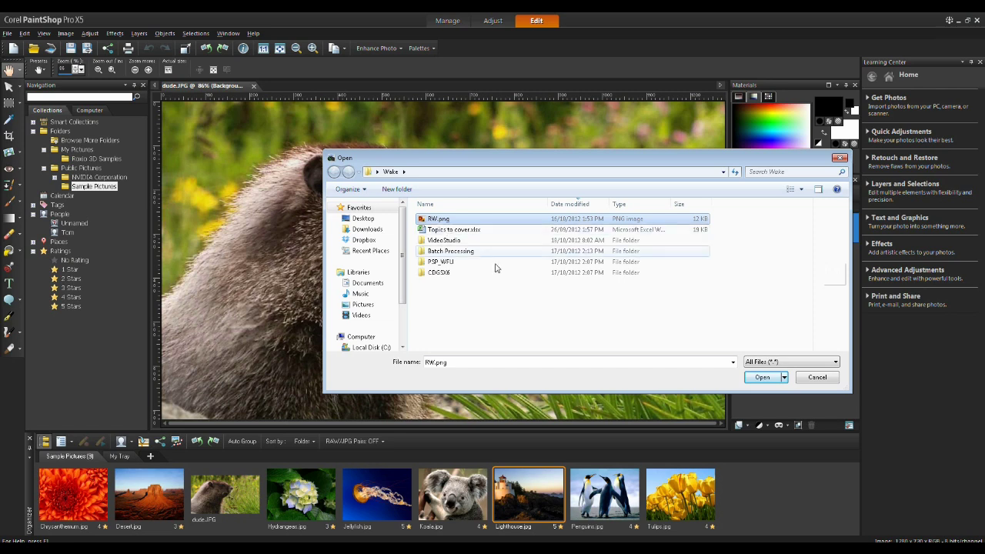
{"action": "left_click", "coordinate": [761, 378]}
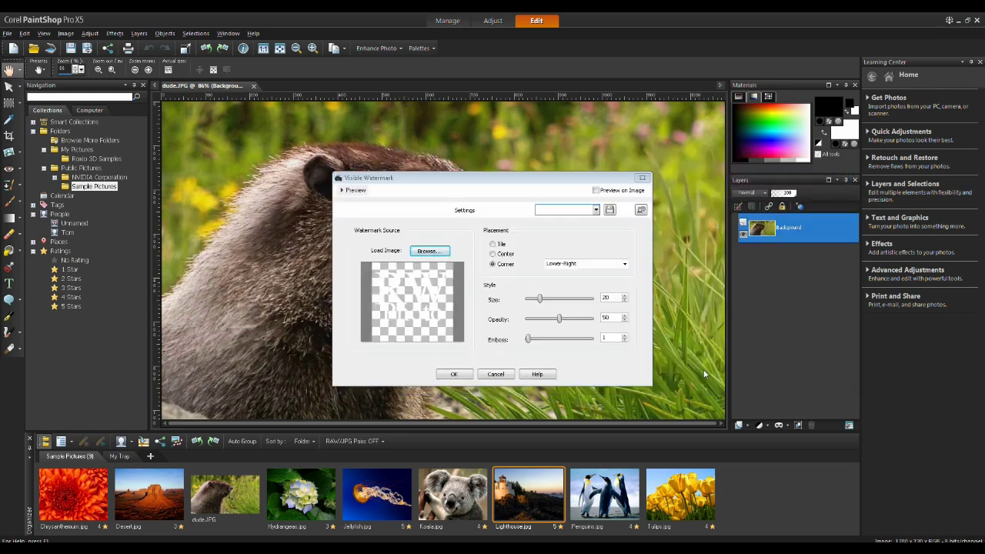
Preview the watermark on the image in the Lower-Right corner with emboss raised to 64.
{"action": "left_click", "coordinate": [596, 191]}
{"action": "left_click", "coordinate": [596, 191]}
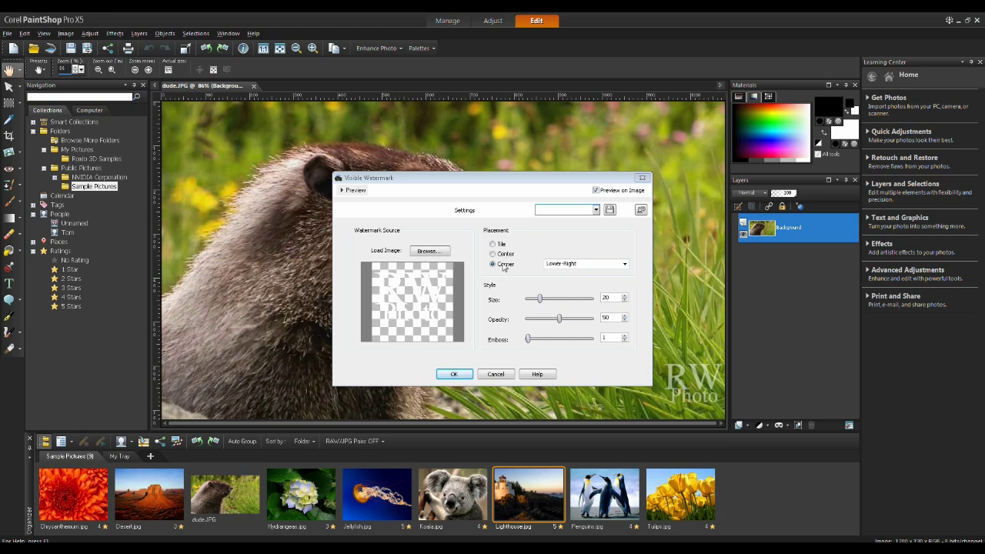
{"action": "left_click", "coordinate": [625, 264]}
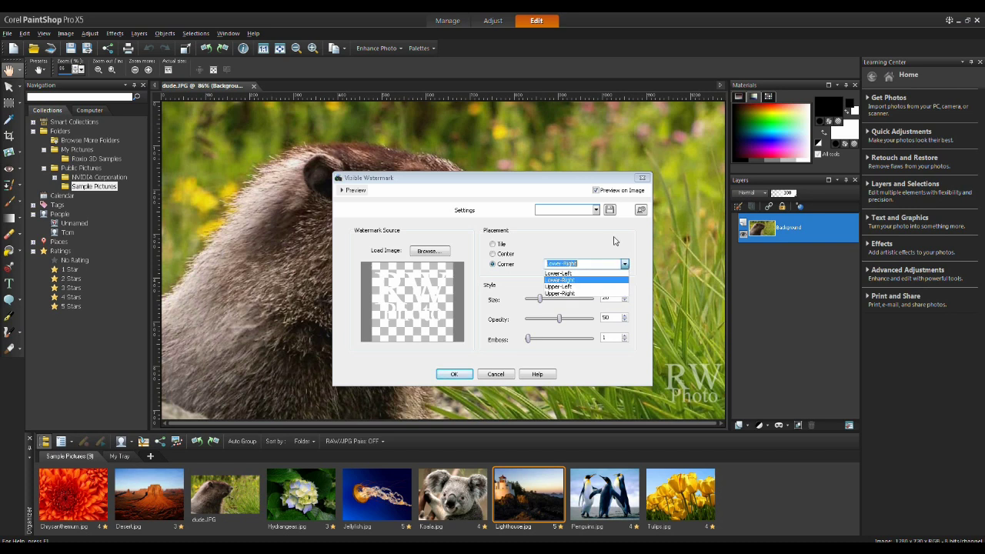
{"action": "left_click", "coordinate": [616, 236]}
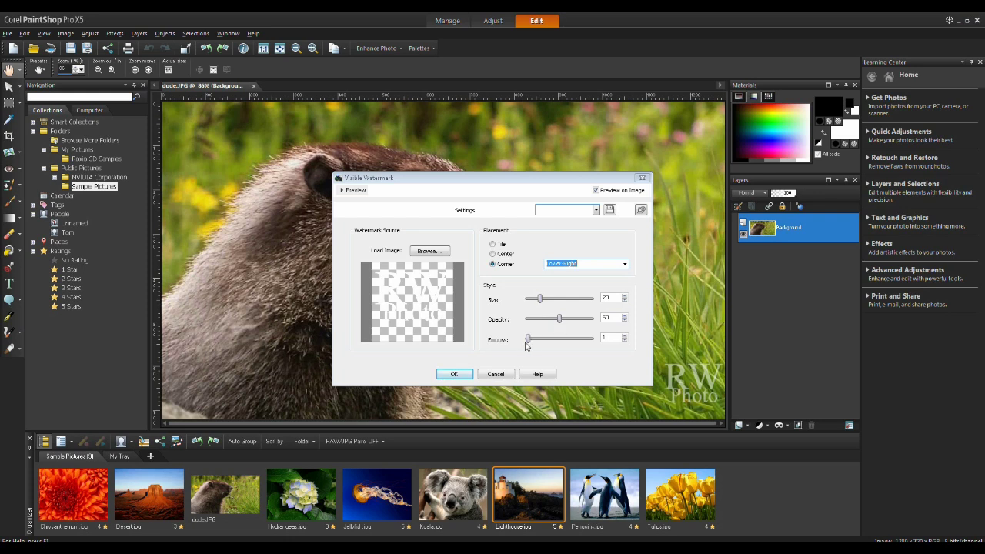
{"action": "left_click_drag", "start_coordinate": [529, 341], "coordinate": [568, 346]}
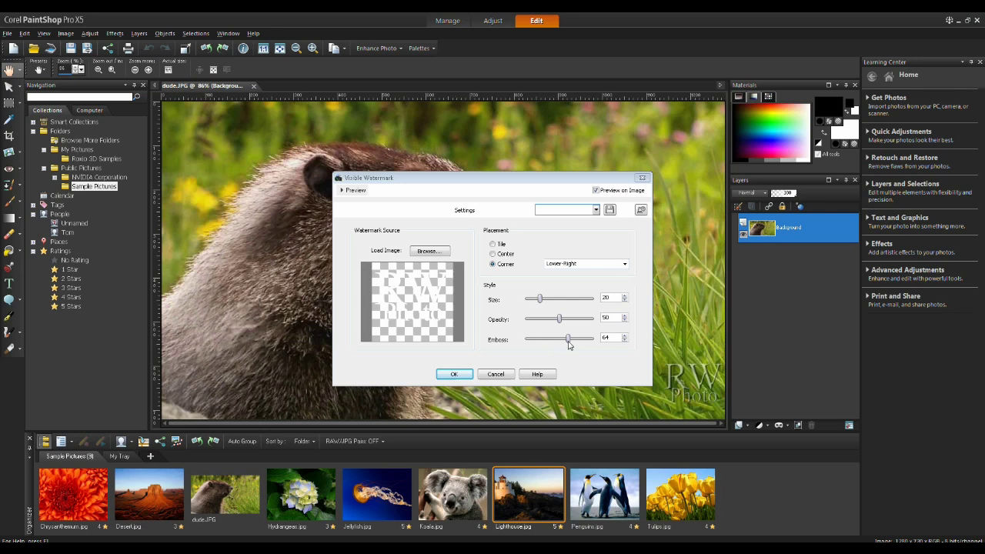
Apply the watermark to dude.JPG, then save the recording as RW.PspScript.
{"action": "left_click", "coordinate": [461, 374]}
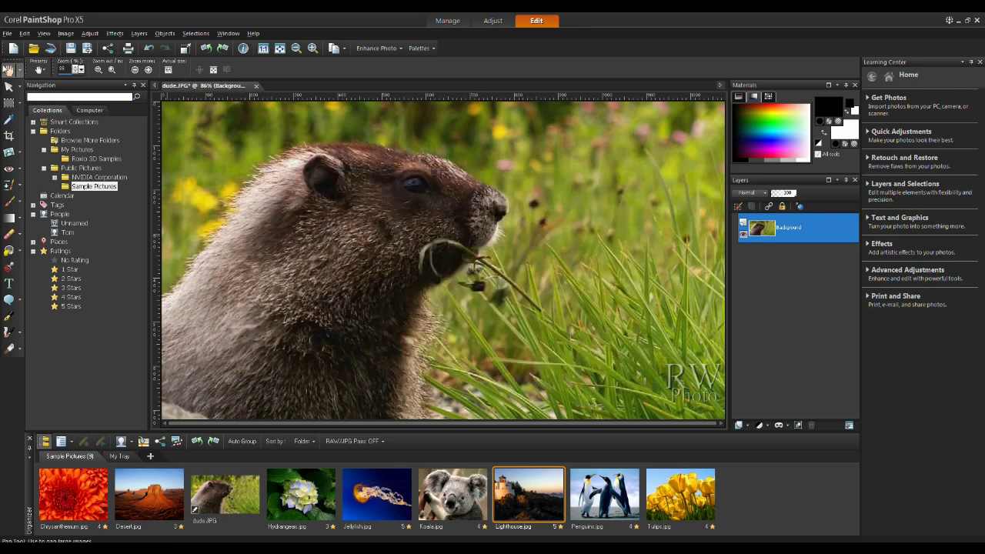
{"action": "left_click", "coordinate": [8, 33]}
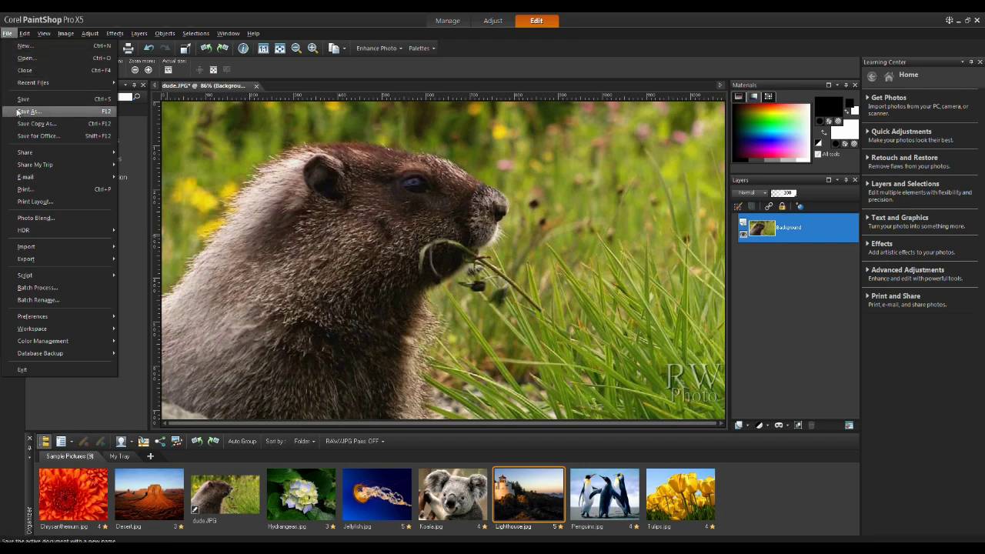
{"action": "mouse_move", "coordinate": [40, 277]}
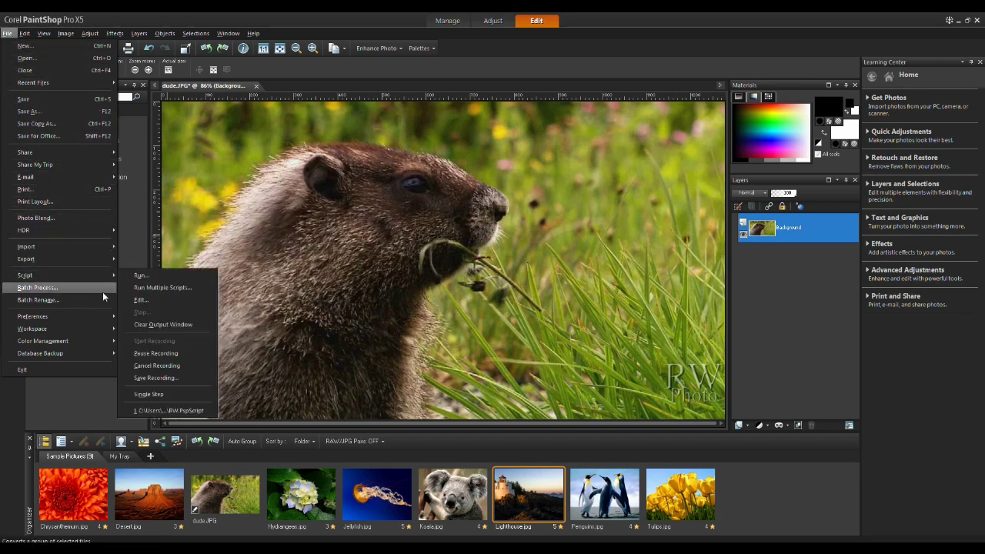
{"action": "left_click", "coordinate": [163, 378]}
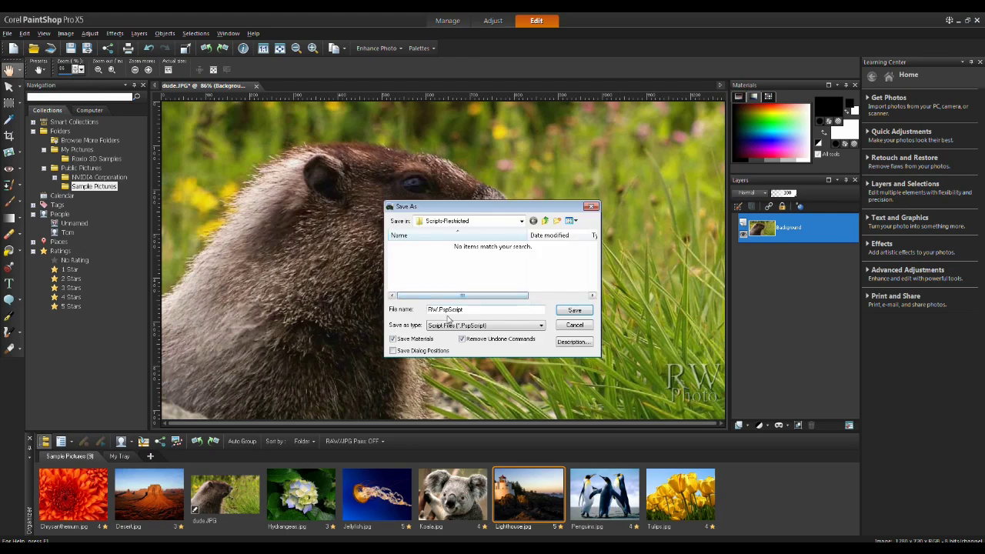
{"action": "left_click", "coordinate": [577, 310]}
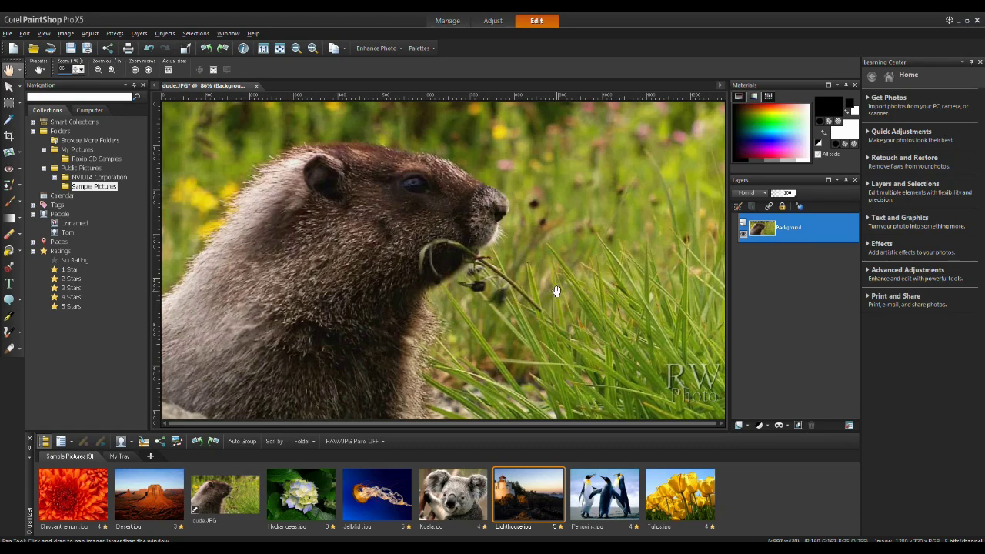
In Batch Process, browse for files in Desktop > Wake > Batch Processing.
{"action": "left_click", "coordinate": [9, 34]}
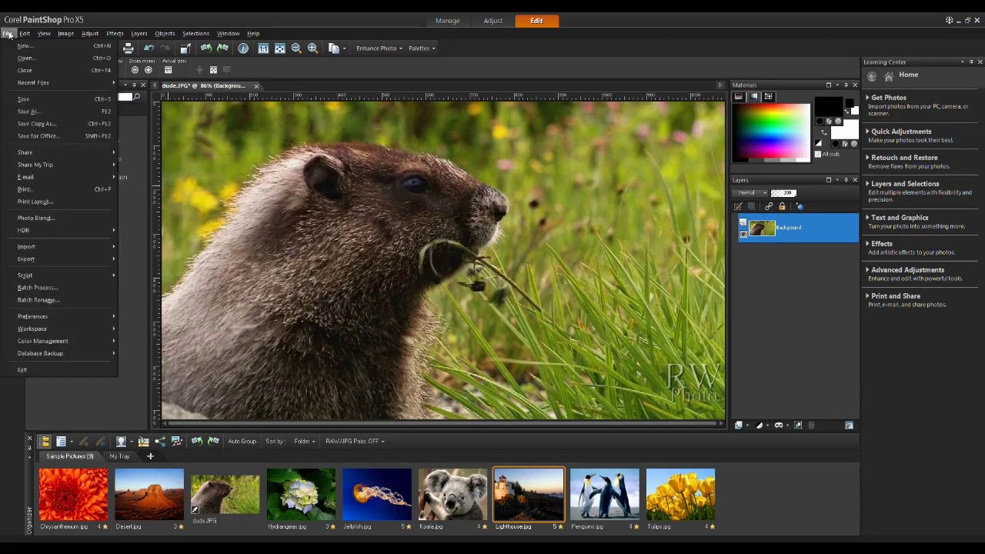
{"action": "left_click", "coordinate": [49, 289]}
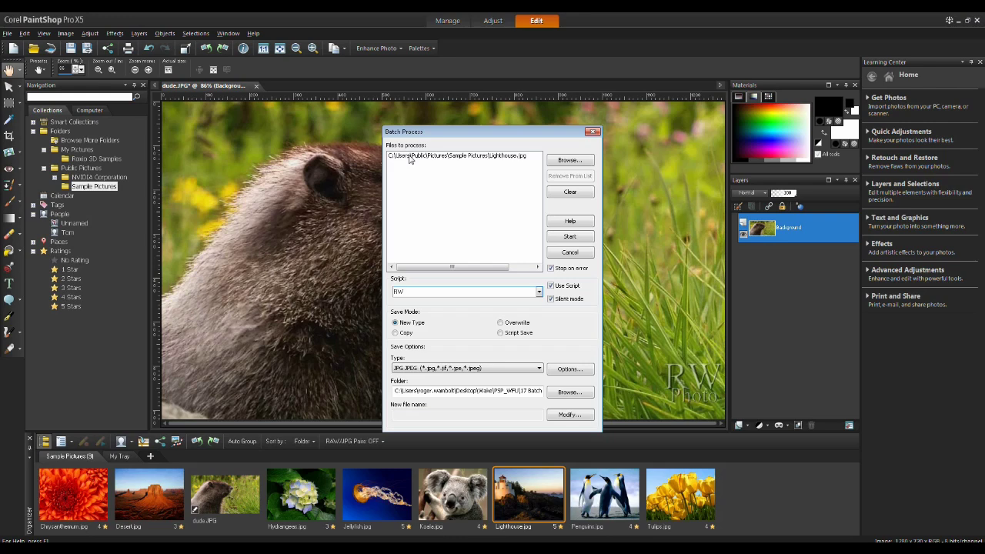
{"action": "left_click", "coordinate": [568, 160]}
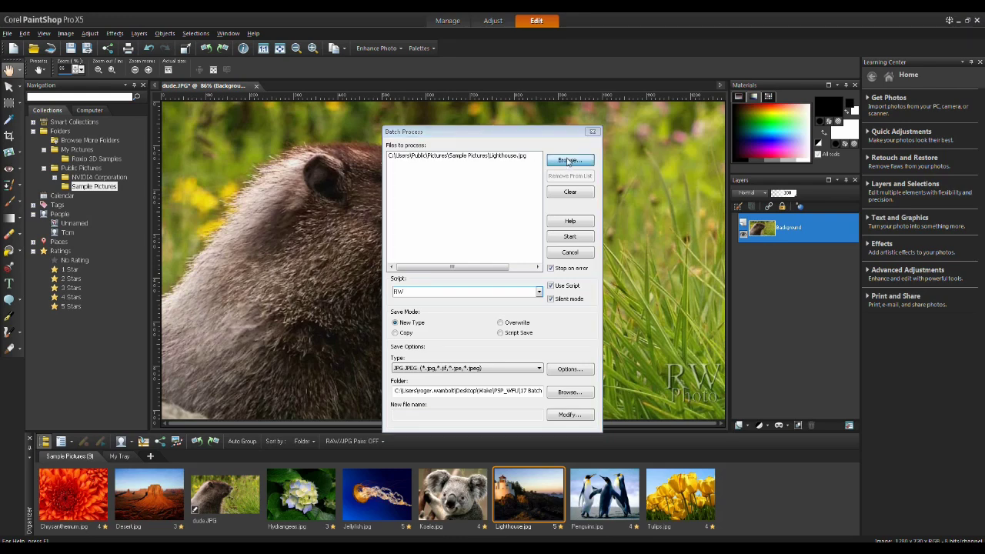
{"action": "left_click", "coordinate": [376, 237]}
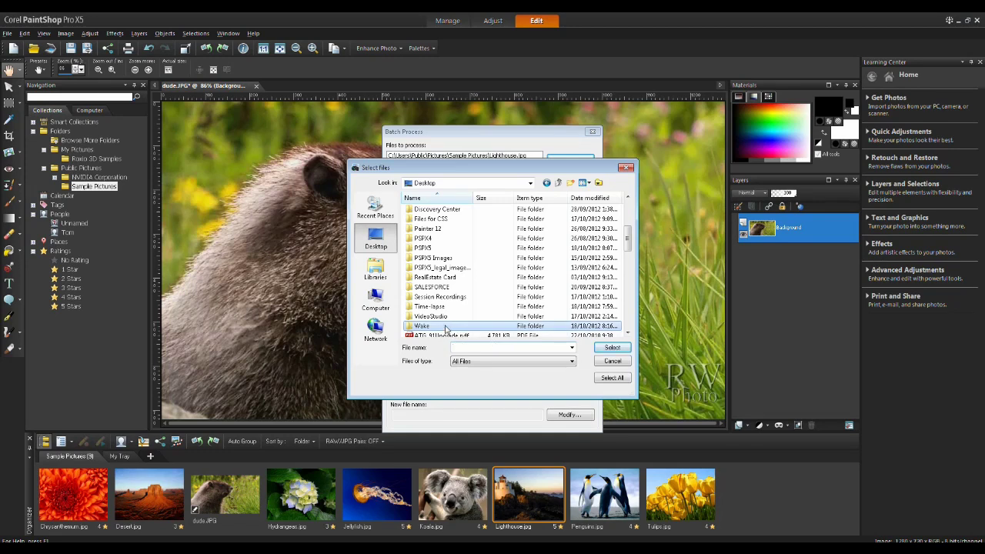
{"action": "double_click", "coordinate": [444, 326]}
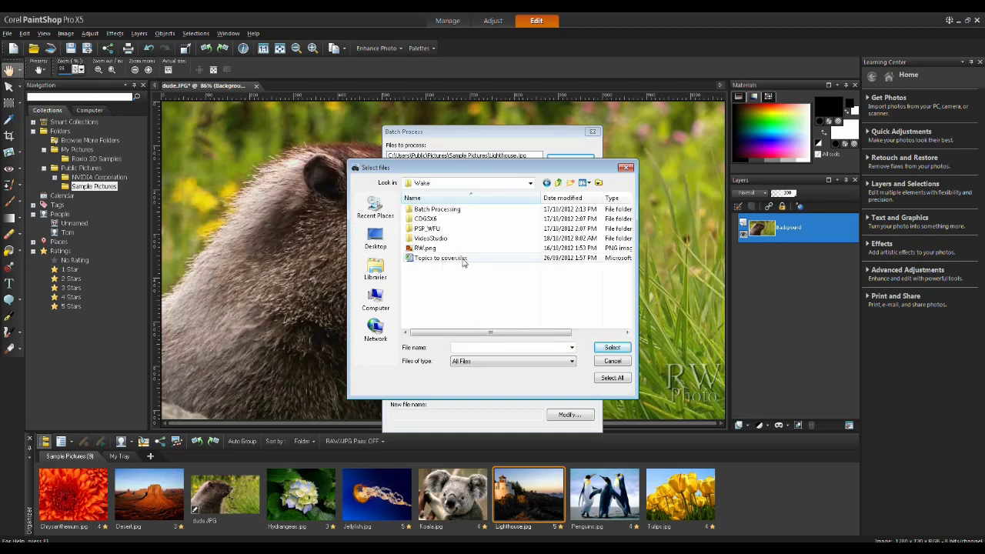
{"action": "double_click", "coordinate": [439, 209]}
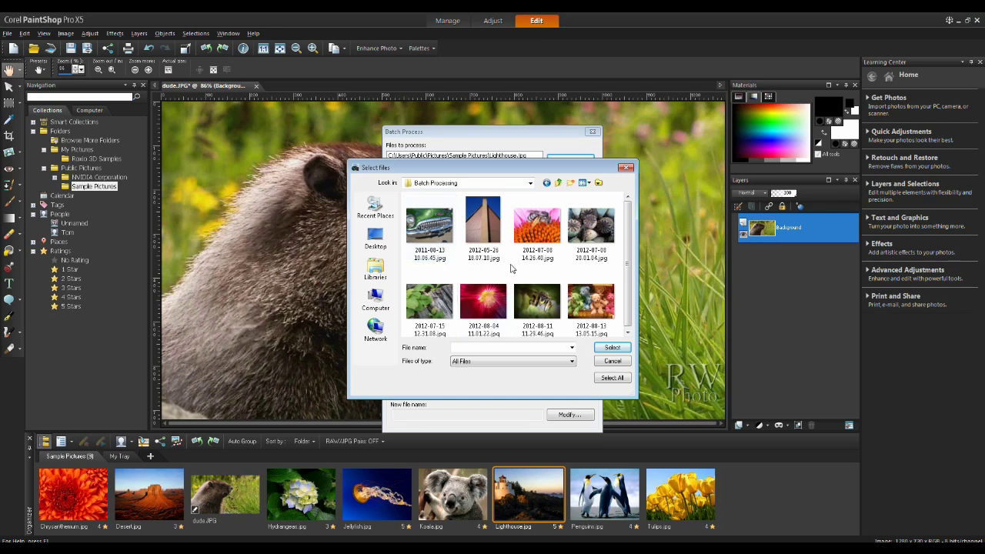
Create a New Folder inside Batch Processing with the default name.
{"action": "right_click", "coordinate": [511, 268]}
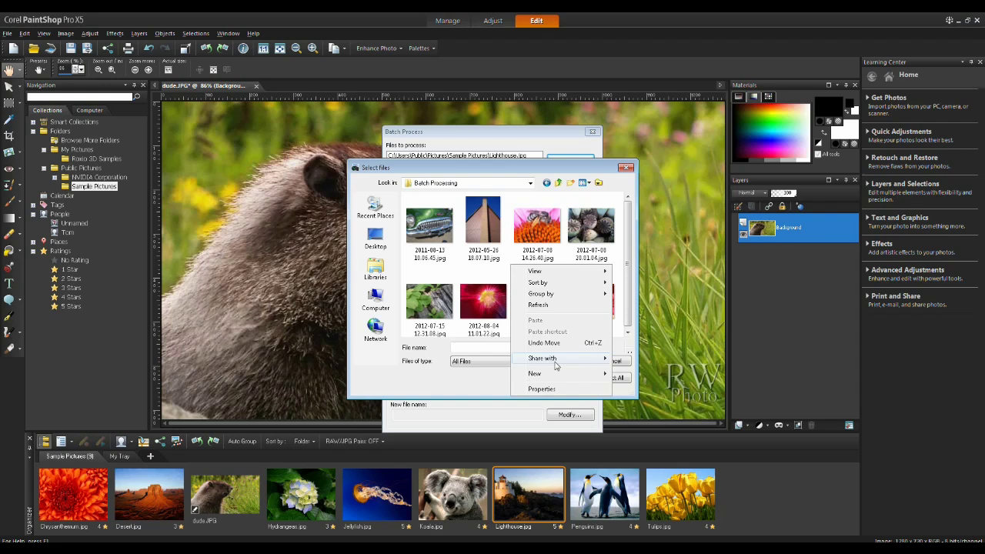
{"action": "mouse_move", "coordinate": [555, 377]}
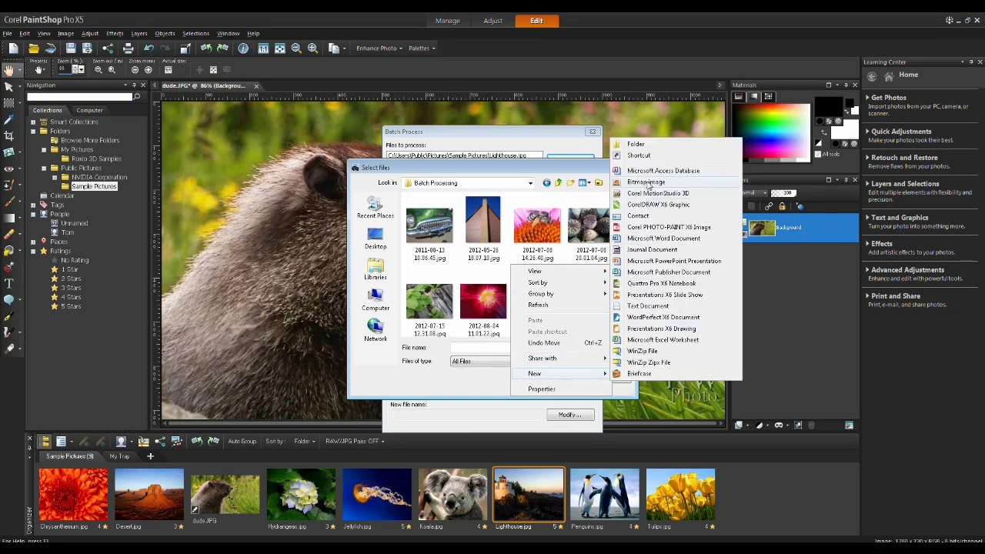
{"action": "left_click", "coordinate": [636, 144]}
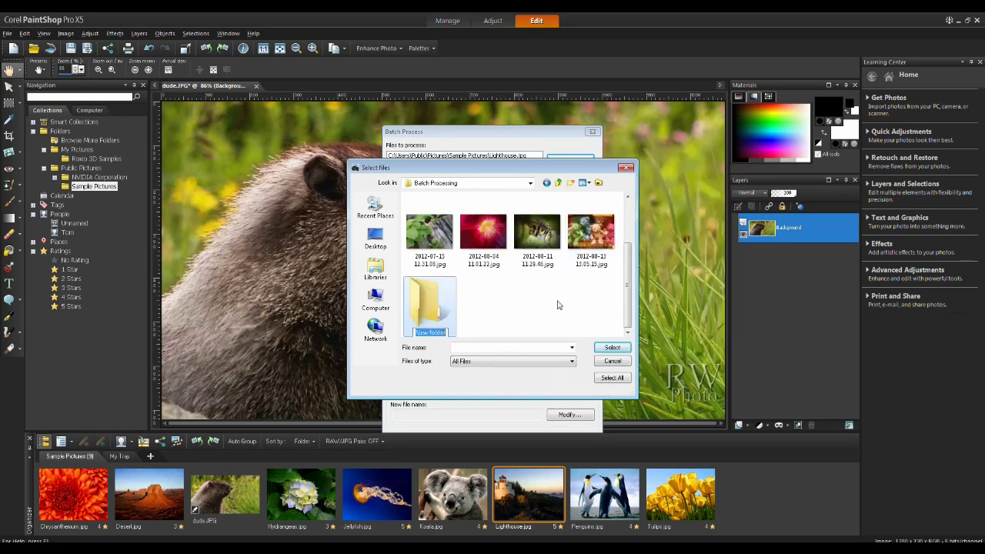
{"action": "left_click", "coordinate": [591, 231]}
Select all the photos in Batch Processing and add them to Files to process.
{"action": "scroll", "coordinate": [631, 210], "scroll_direction": "up", "scroll_amount": 2}
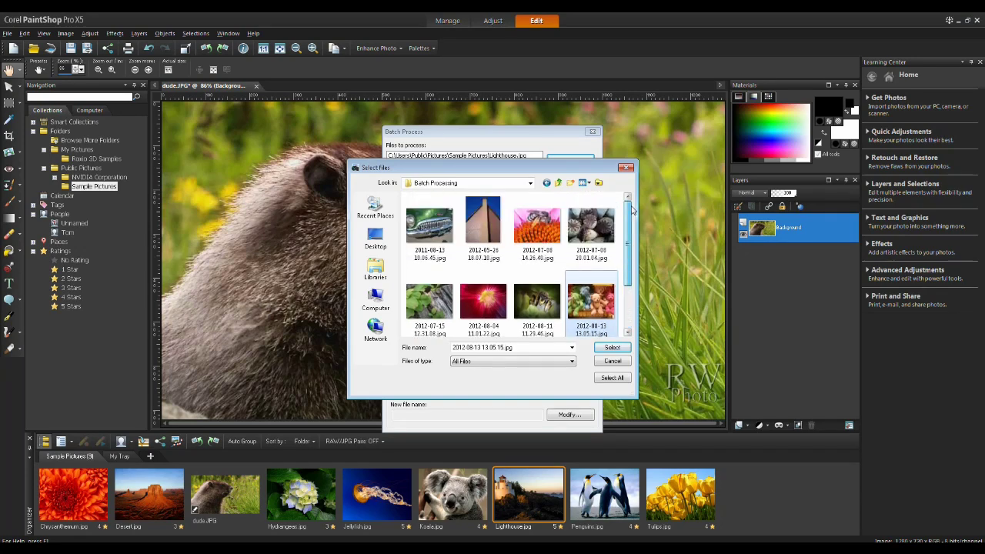
{"action": "left_click_drag", "start_coordinate": [628, 266], "coordinate": [435, 222]}
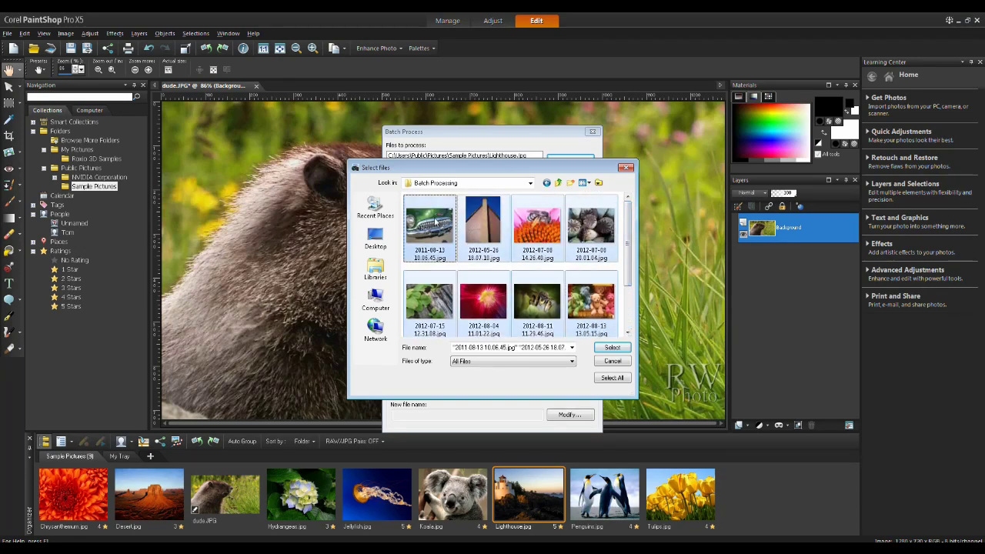
{"action": "left_click", "coordinate": [612, 347]}
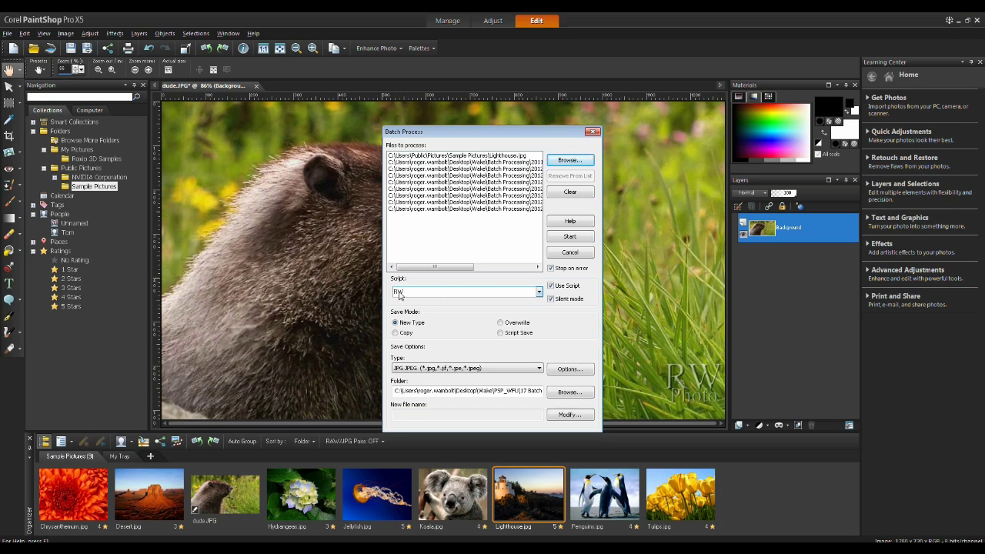
Keep RW as the batch script and set the output folder to Wake > Batch Processing > New Folder.
{"action": "left_click", "coordinate": [539, 293]}
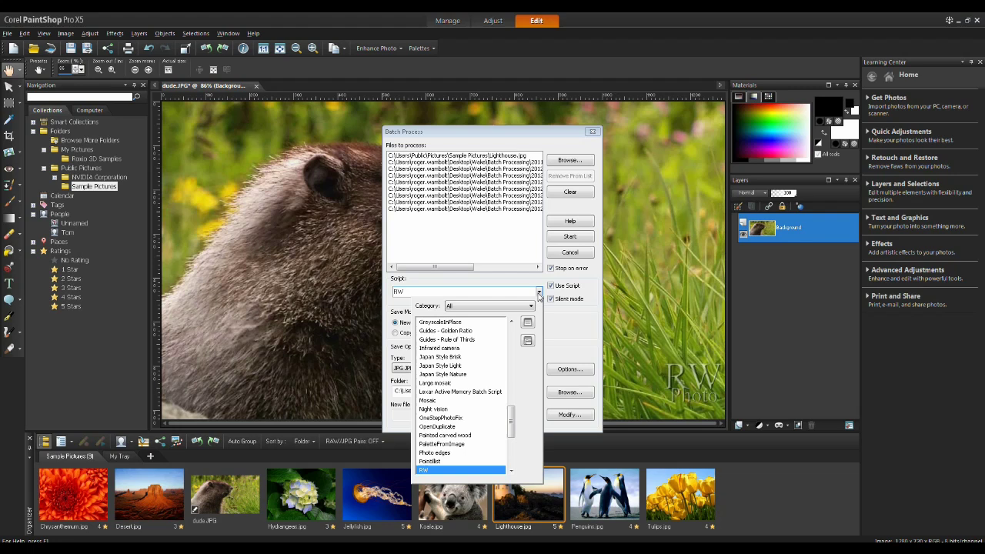
{"action": "left_click", "coordinate": [566, 328]}
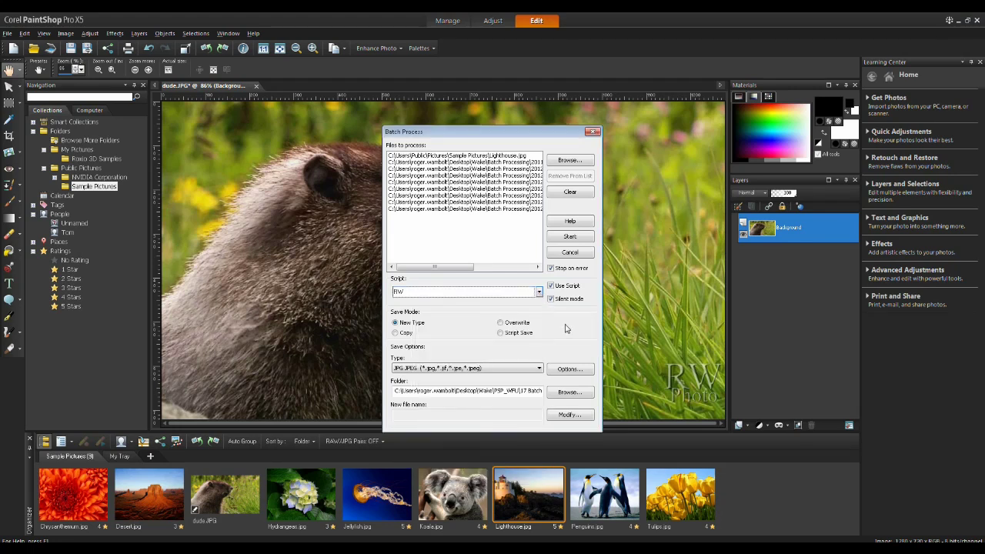
{"action": "left_click", "coordinate": [571, 393]}
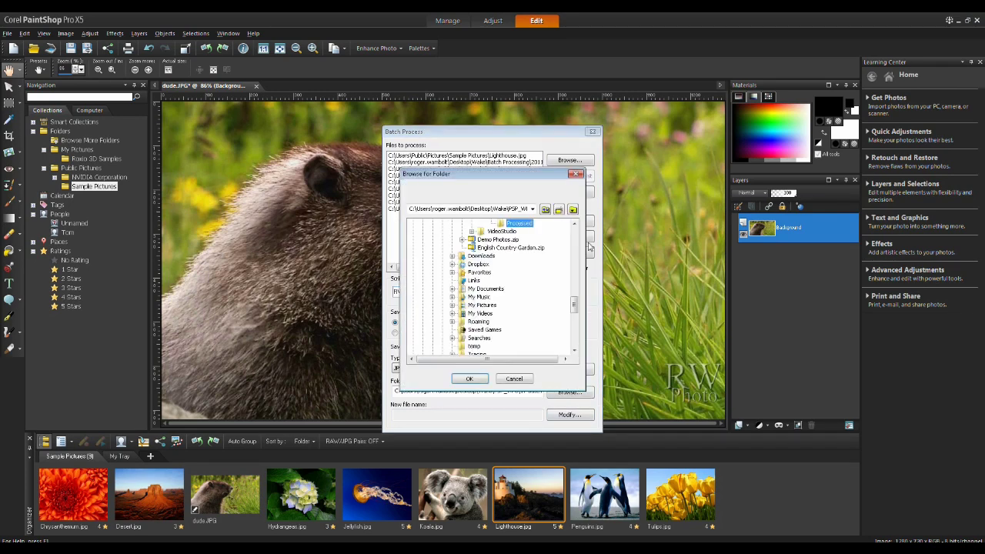
{"action": "left_click_drag", "start_coordinate": [576, 304], "coordinate": [581, 348]}
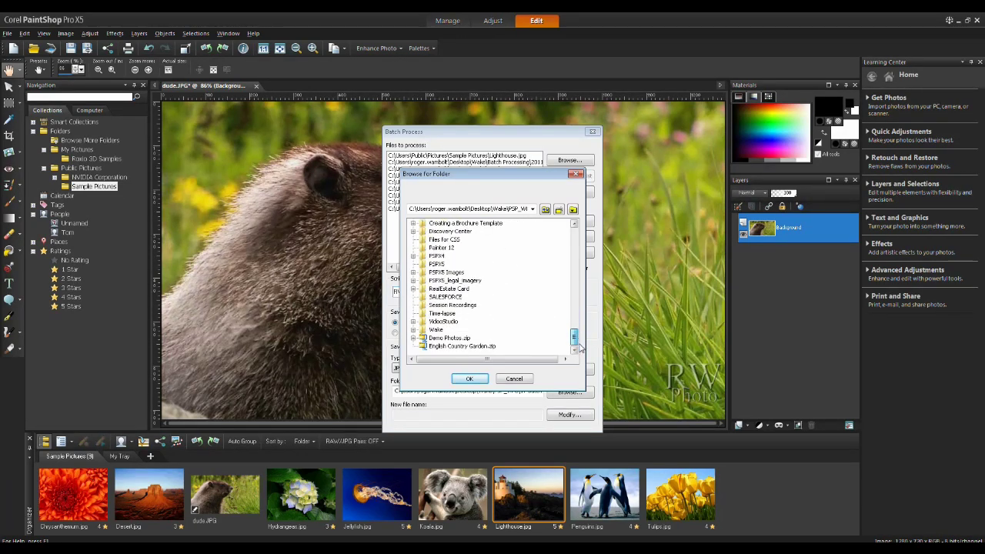
{"action": "left_click", "coordinate": [414, 331]}
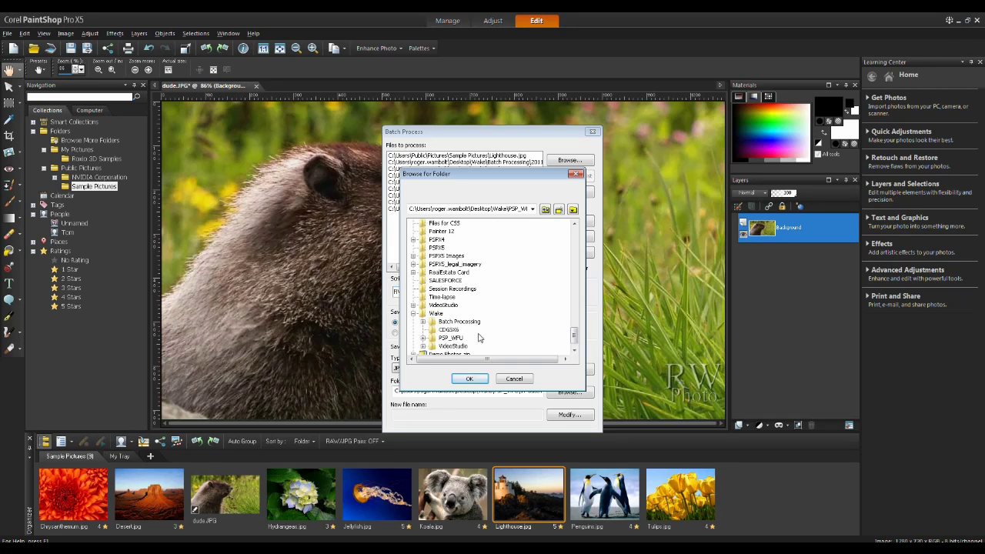
{"action": "left_click", "coordinate": [423, 323]}
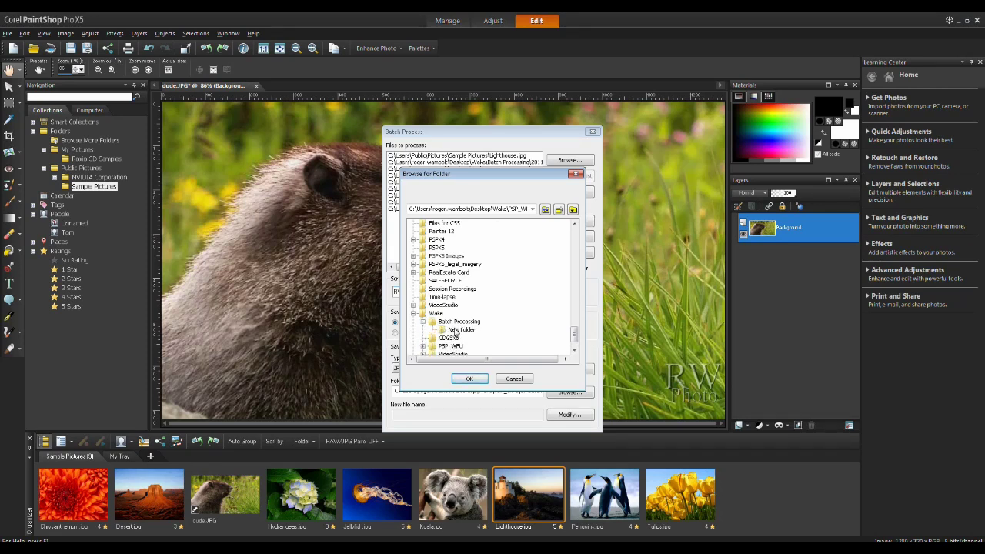
{"action": "left_click", "coordinate": [460, 329]}
{"action": "left_click", "coordinate": [472, 379]}
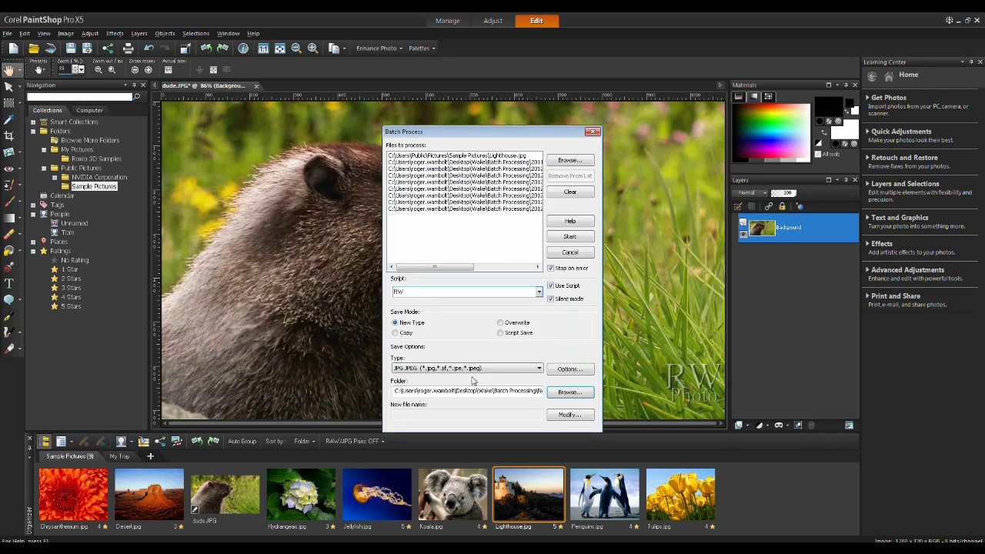
Run the batch on all 9 files and close the completed progress report.
{"action": "left_click", "coordinate": [571, 237]}
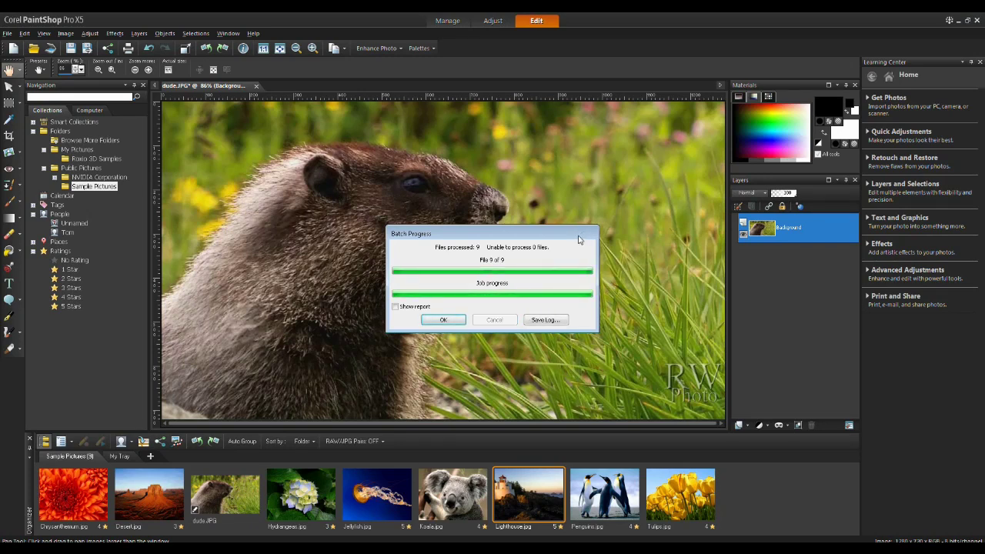
{"action": "left_click", "coordinate": [442, 320]}
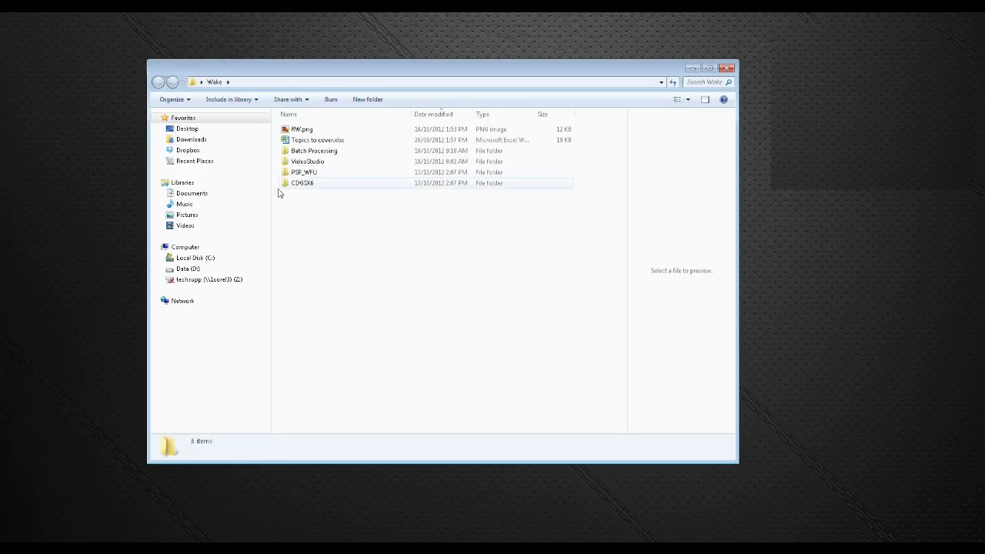
Open Batch Processing > New folder and view the processed photos to confirm the RW Photo watermark.
{"action": "double_click", "coordinate": [318, 152]}
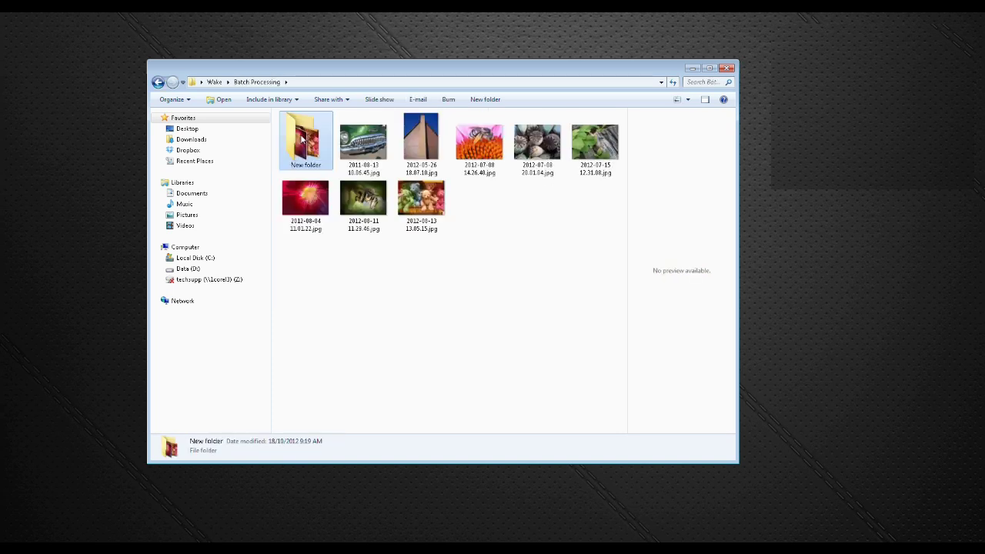
{"action": "double_click", "coordinate": [304, 141]}
{"action": "left_click", "coordinate": [306, 141]}
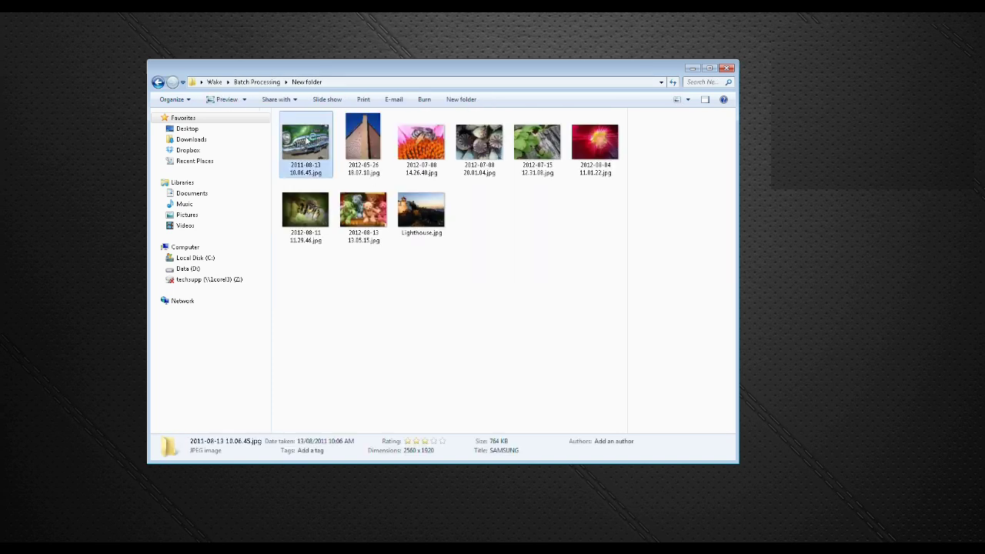
{"action": "double_click", "coordinate": [306, 141]}
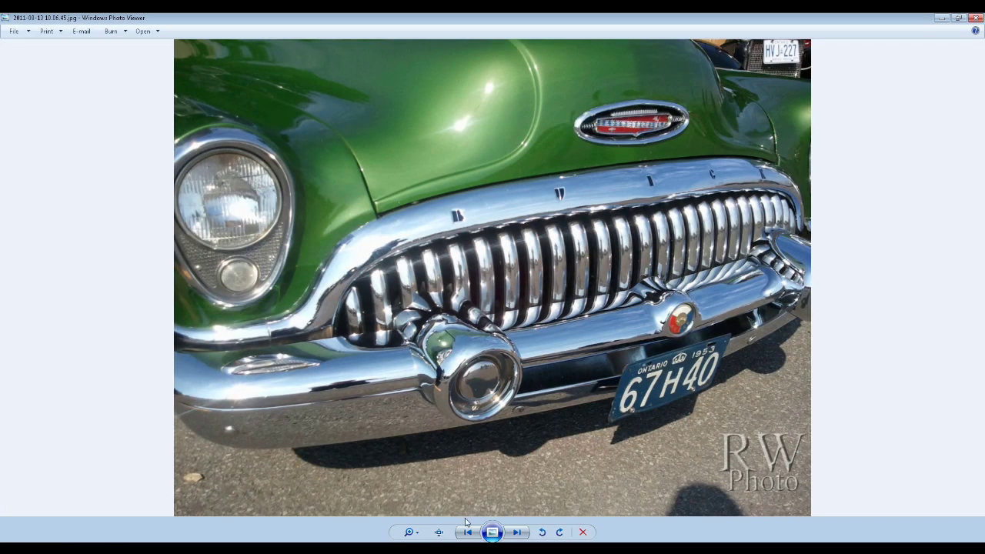
{"action": "left_click", "coordinate": [520, 533]}
{"action": "left_click", "coordinate": [522, 535]}
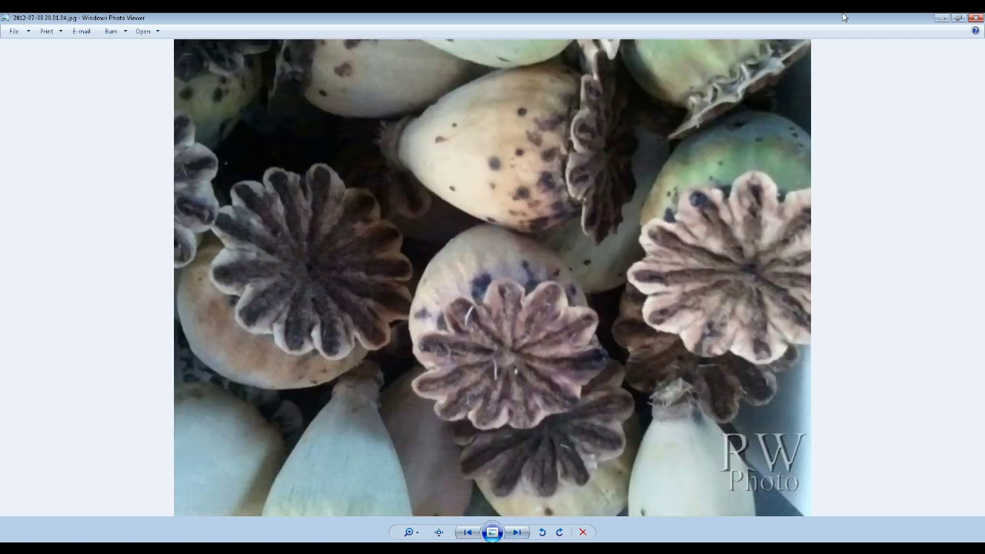
{"action": "left_click", "coordinate": [938, 18]}
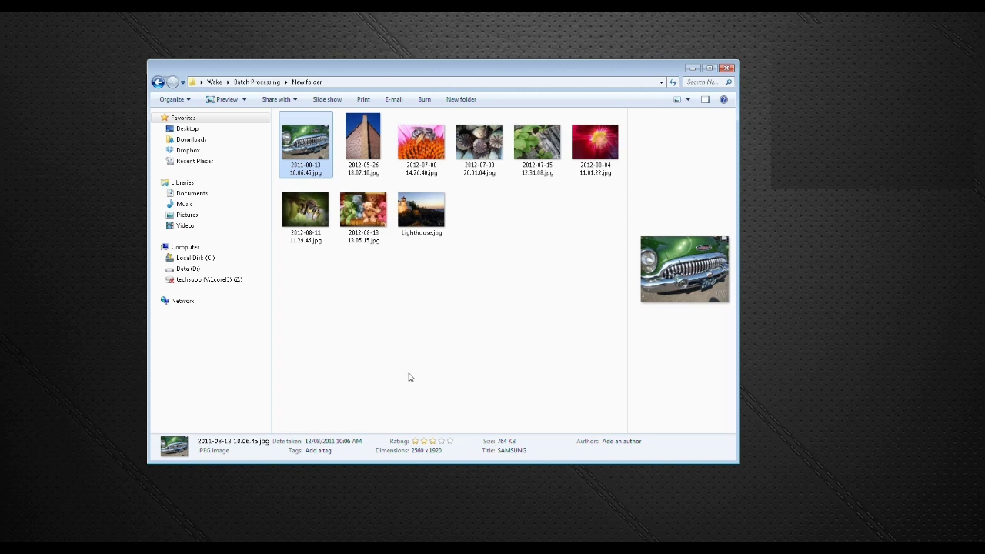